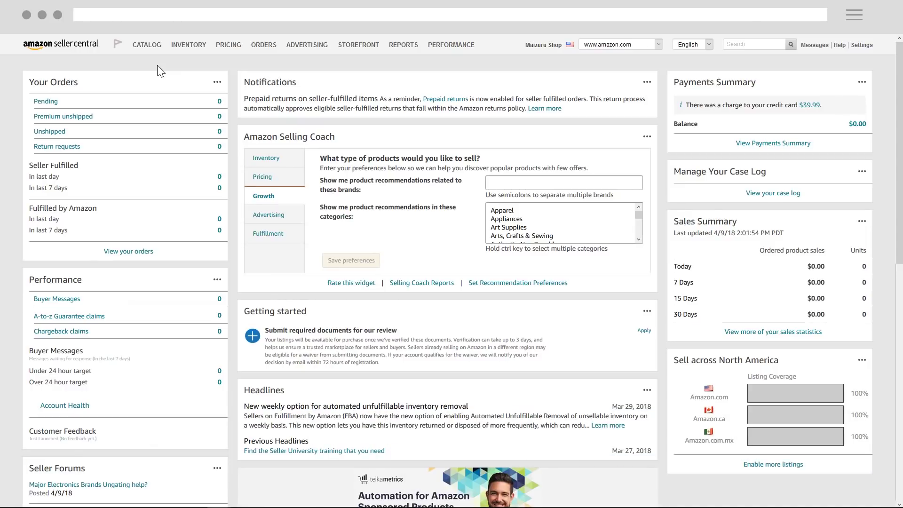
# Step: On Add Products via Upload, browse Home & Kitchen > Kitchen & Dining > Cookware and select All Pans
pyautogui.moveTo(185, 47)
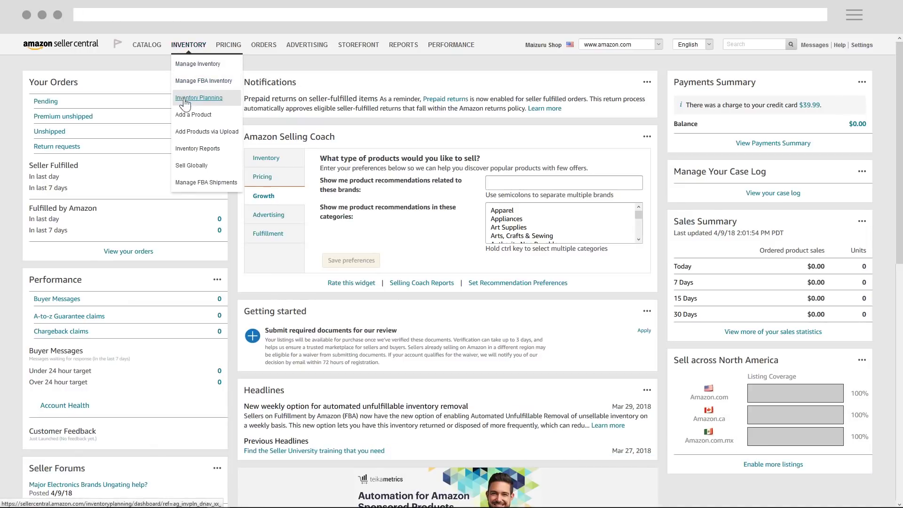
pyautogui.click(186, 134)
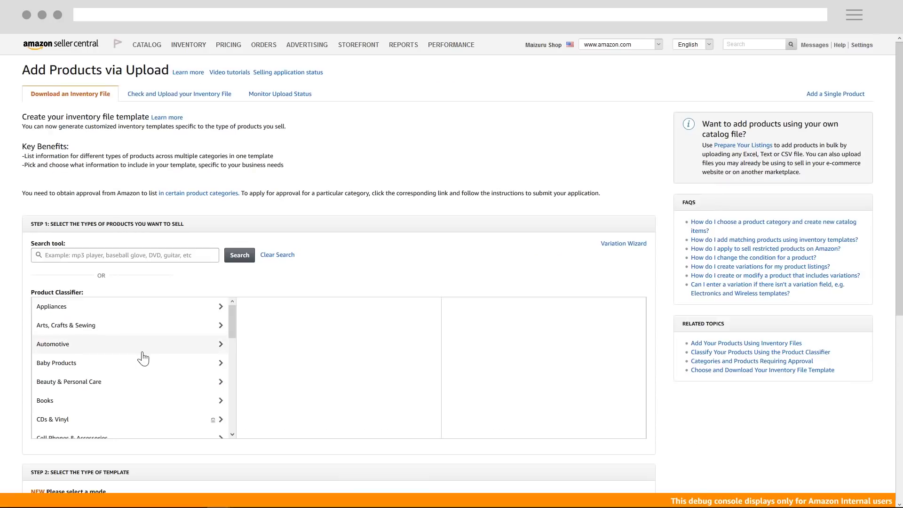
pyautogui.scroll(-5, 141, 357)
pyautogui.click(218, 412)
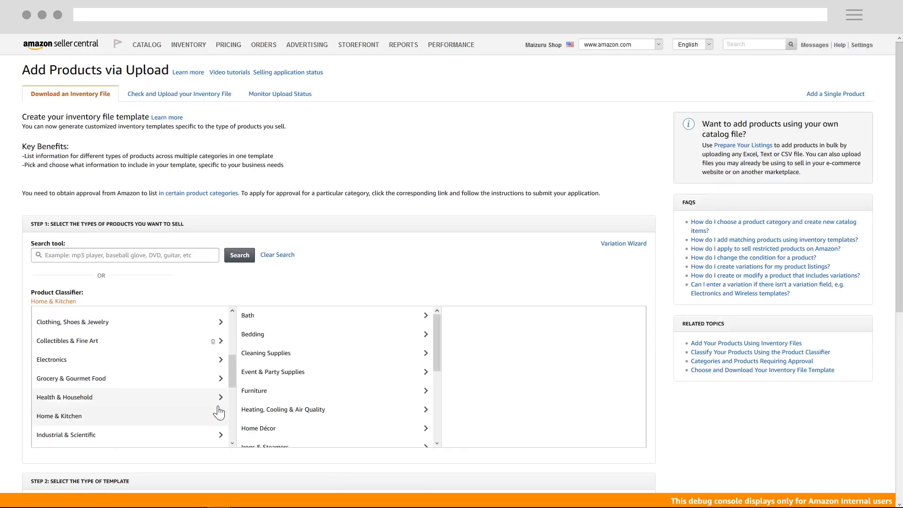
pyautogui.scroll(-3, 353, 413)
pyautogui.click(417, 399)
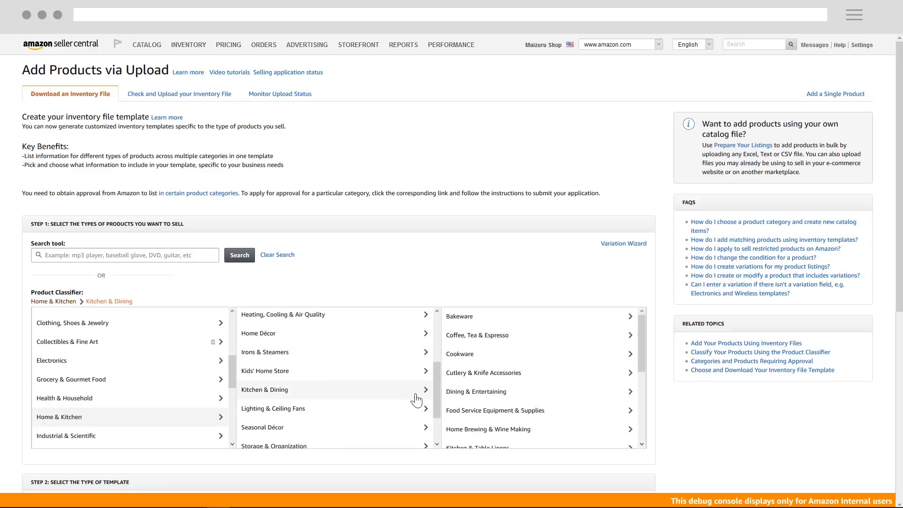
pyautogui.click(466, 355)
pyautogui.click(622, 316)
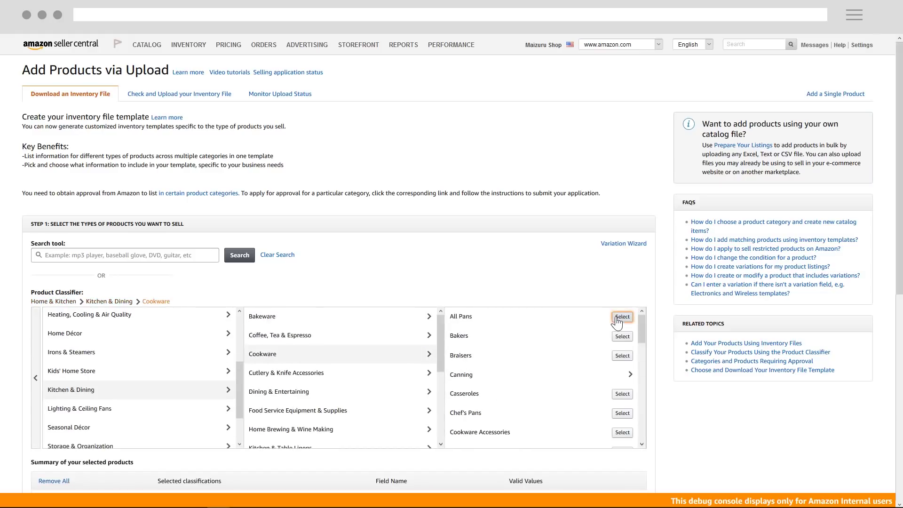
# Step: Generate an Advanced-mode inventory template for All Pans
pyautogui.scroll(-3, 653, 356)
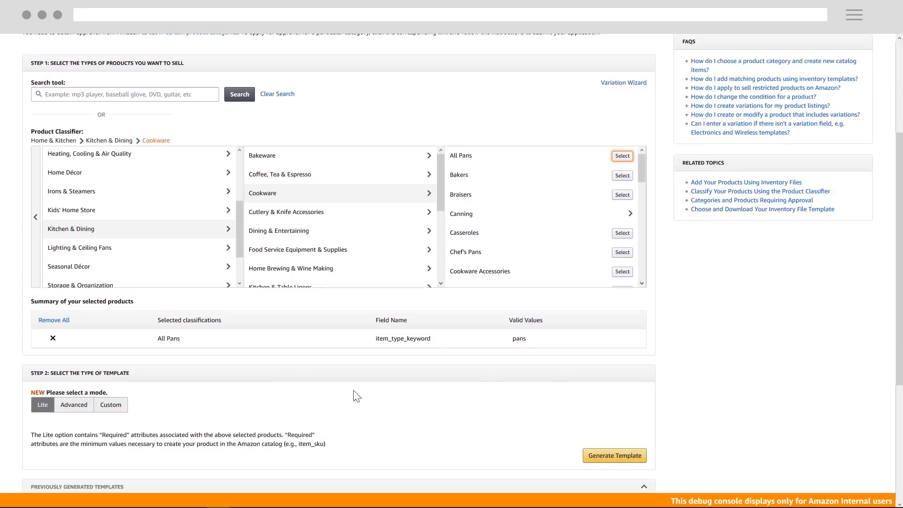
pyautogui.click(88, 407)
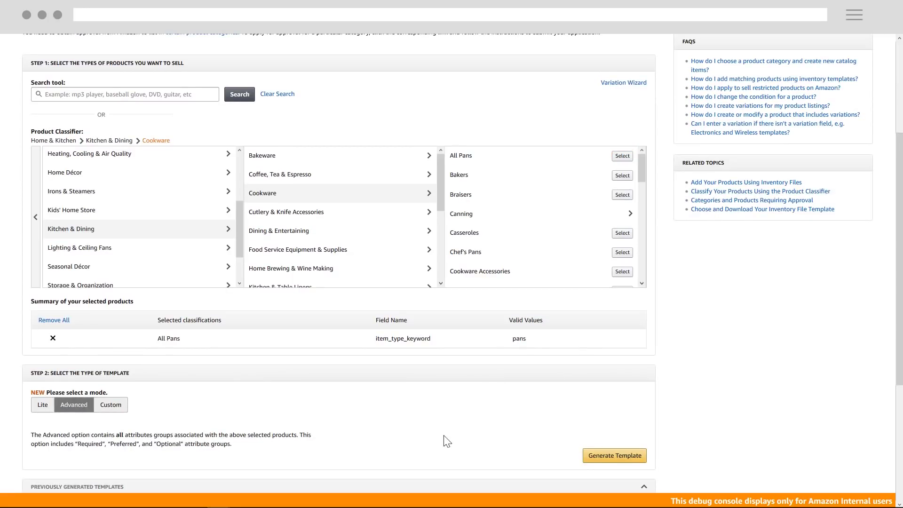
pyautogui.click(603, 461)
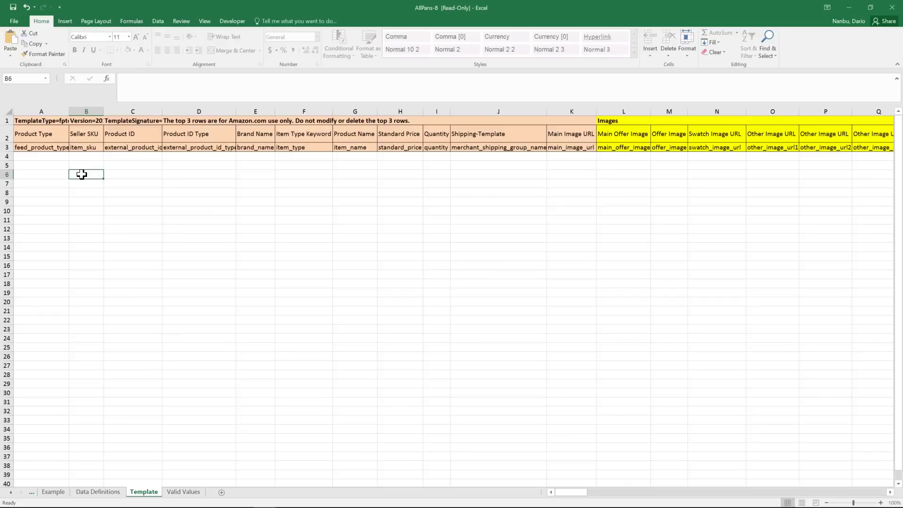
# Step: Set cell A4's product type to cookware in the AllPans-8 template and scroll across its columns
pyautogui.click(65, 156)
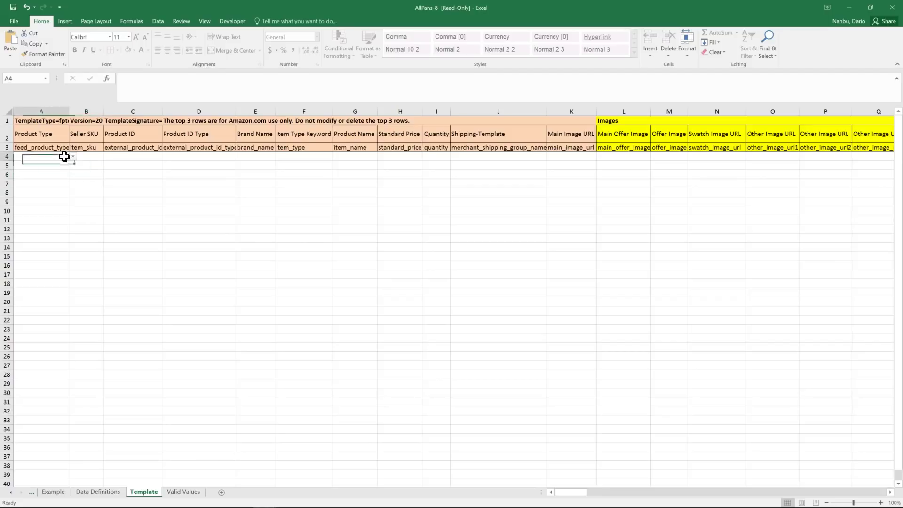
pyautogui.click(73, 156)
pyautogui.click(68, 162)
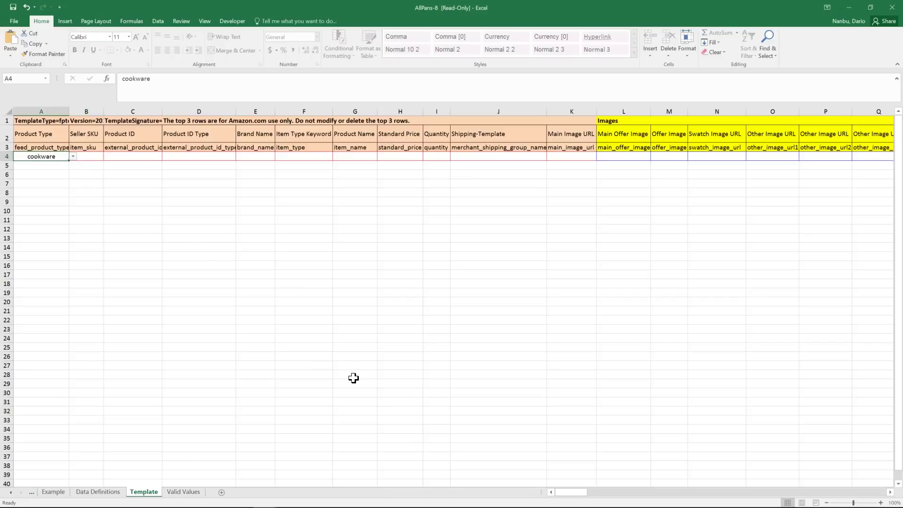
pyautogui.moveTo(555, 495); pyautogui.dragTo(756, 503)
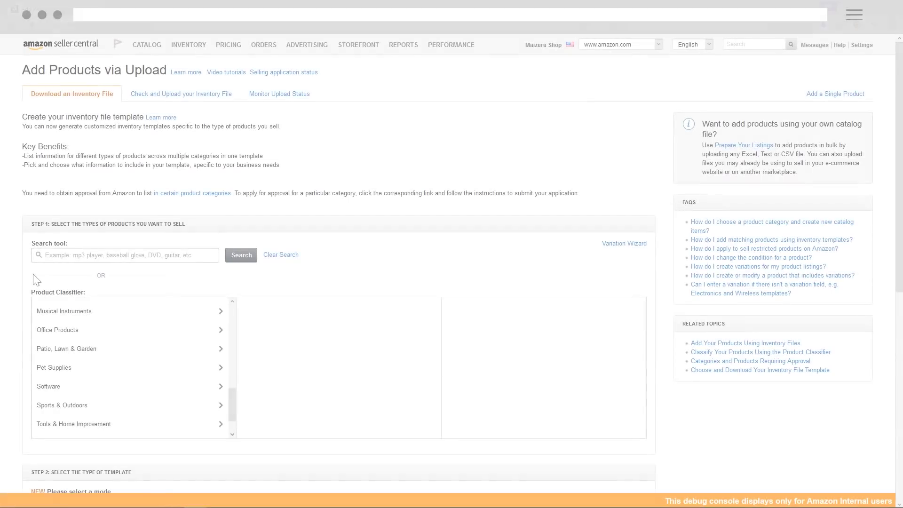
# Step: Search product types for 'pans' and add All Pans to the selection
pyautogui.click(52, 257)
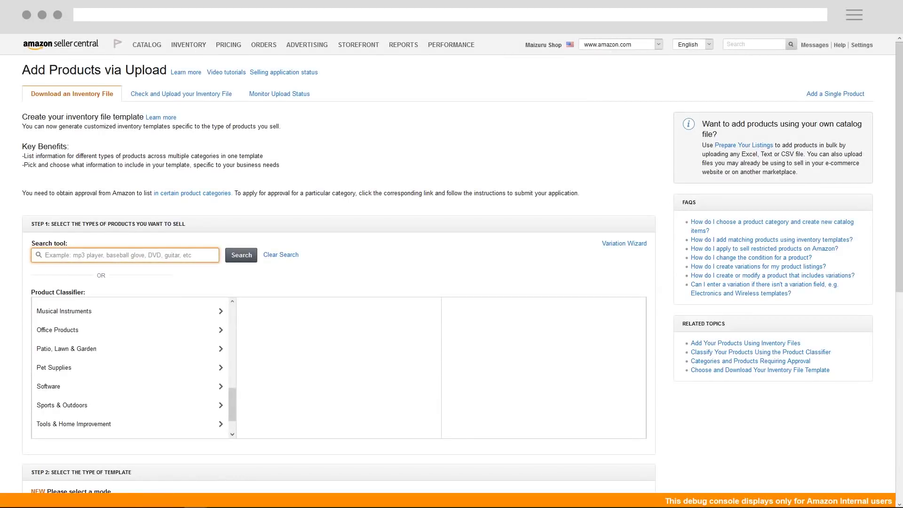
pyautogui.write('pans')
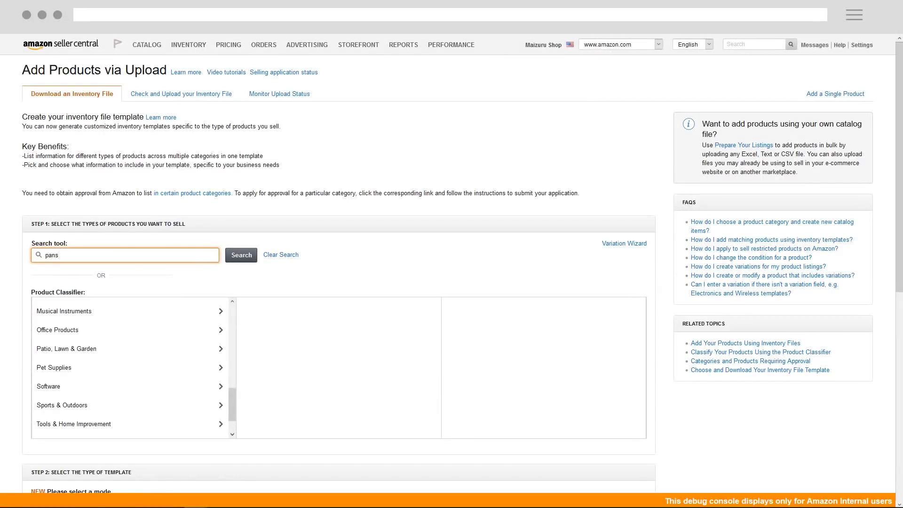
pyautogui.click(238, 256)
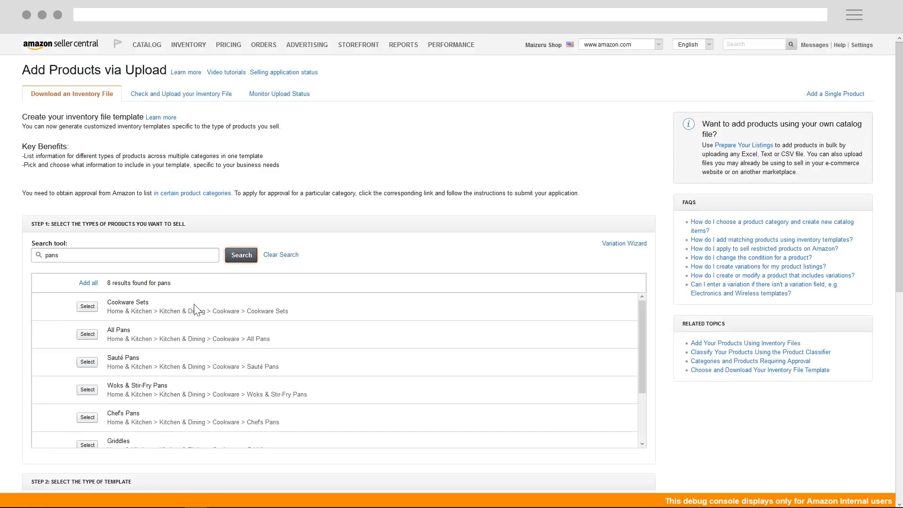
pyautogui.click(88, 334)
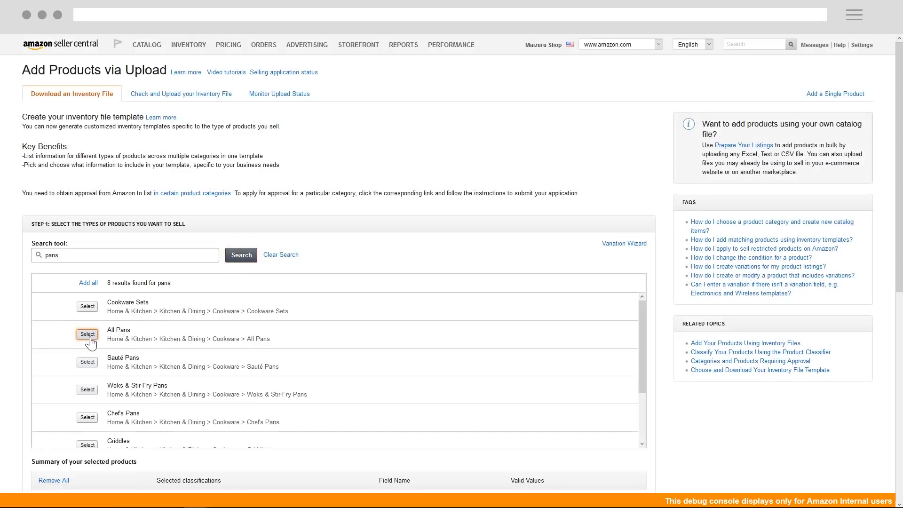
# Step: Clear the search, search 'daypacks', and add Hiking Daypacks (Backpacking Packs) to the selection
pyautogui.moveTo(59, 255); pyautogui.dragTo(46, 255)
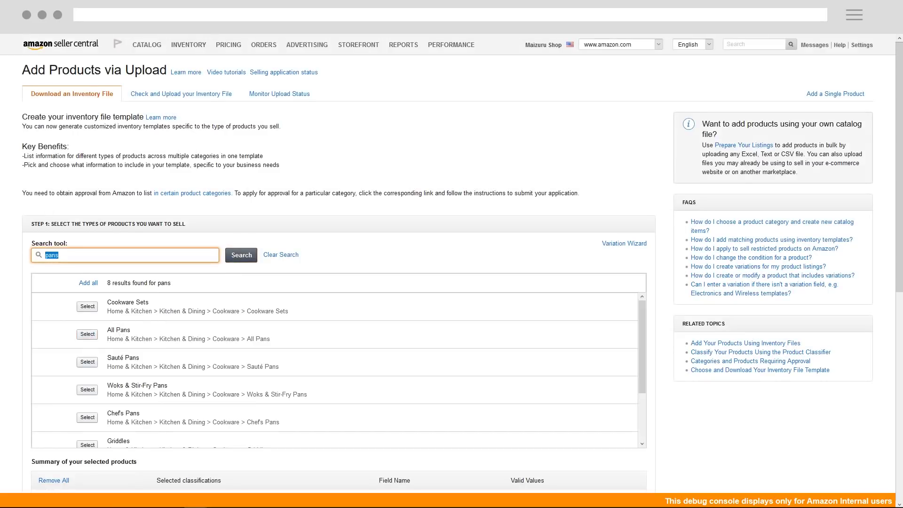
pyautogui.click(281, 255)
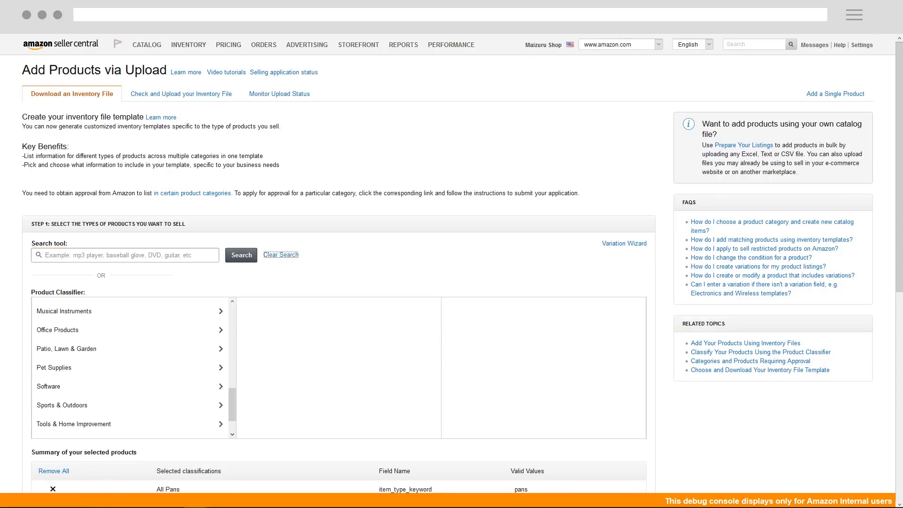
pyautogui.write('daypacks')
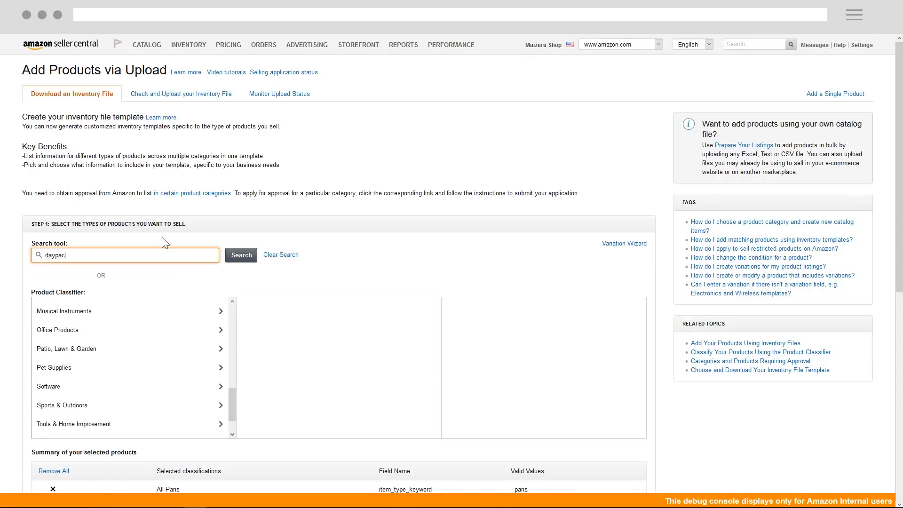
pyautogui.click(238, 259)
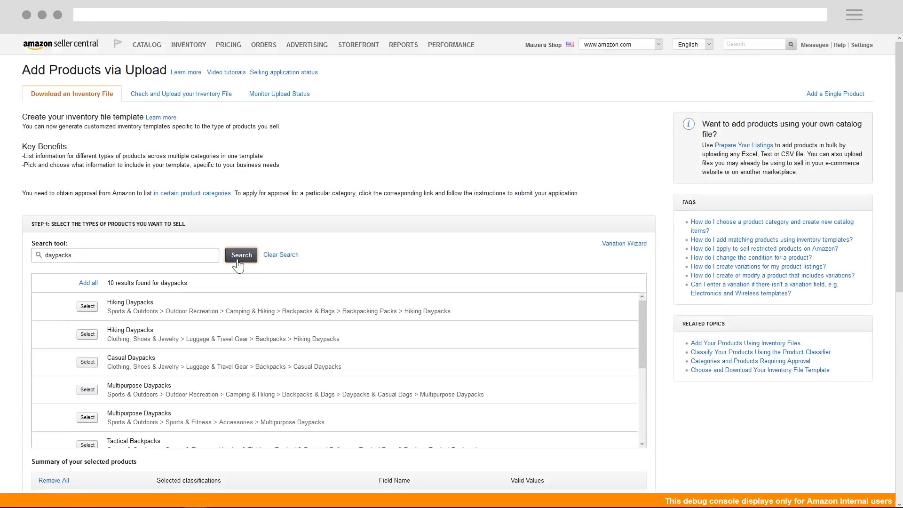
pyautogui.click(93, 308)
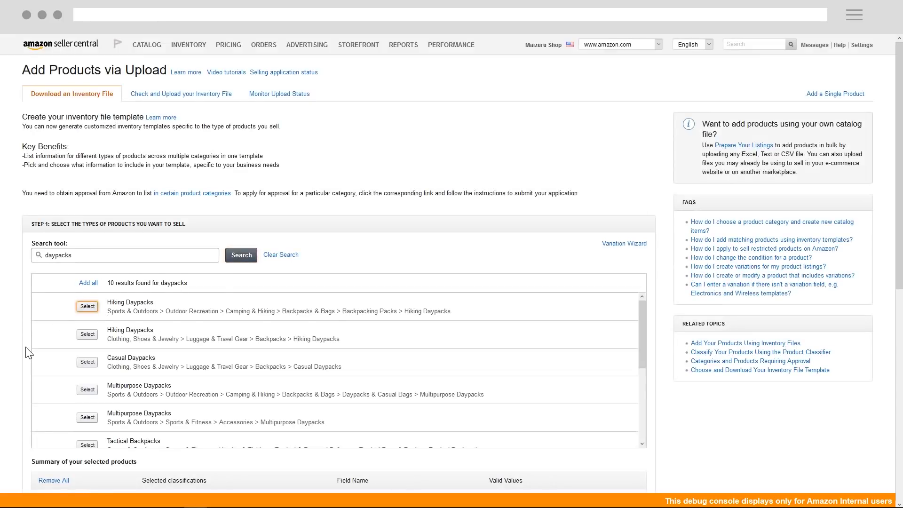
pyautogui.scroll(-5, 26, 347)
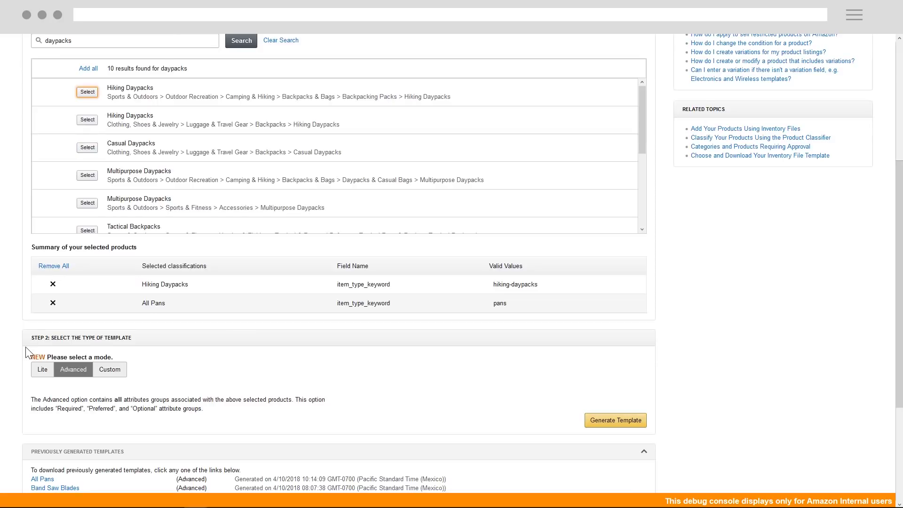
# Step: Generate a Custom template with the Images and Basic attribute groups for the chosen products
pyautogui.click(110, 369)
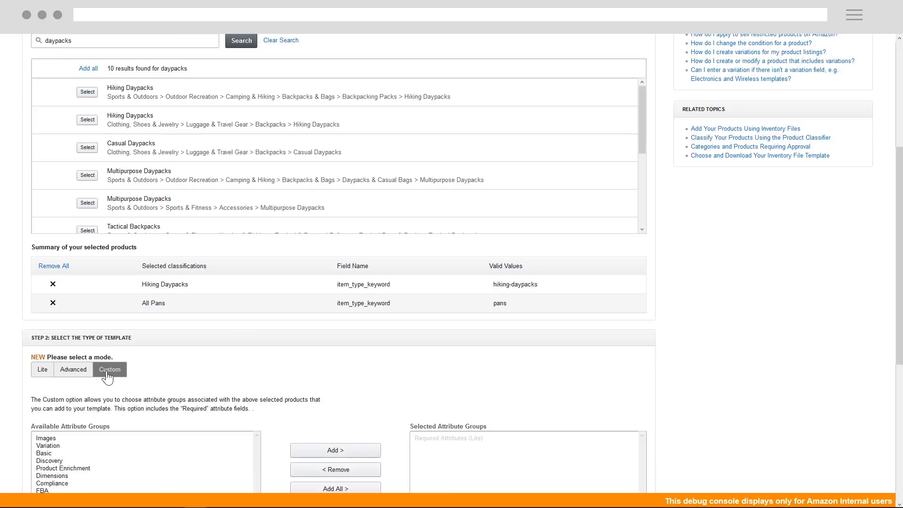
pyautogui.scroll(-2, 289, 383)
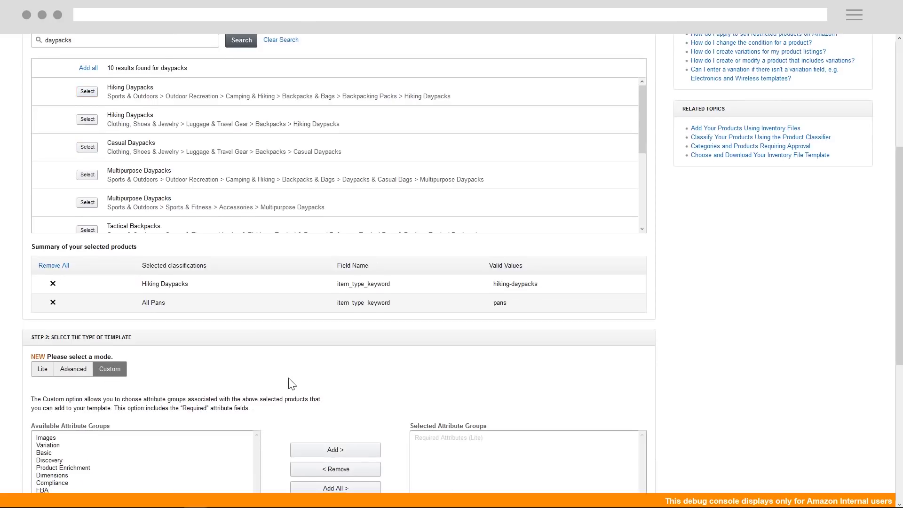
pyautogui.scroll(-1, 289, 383)
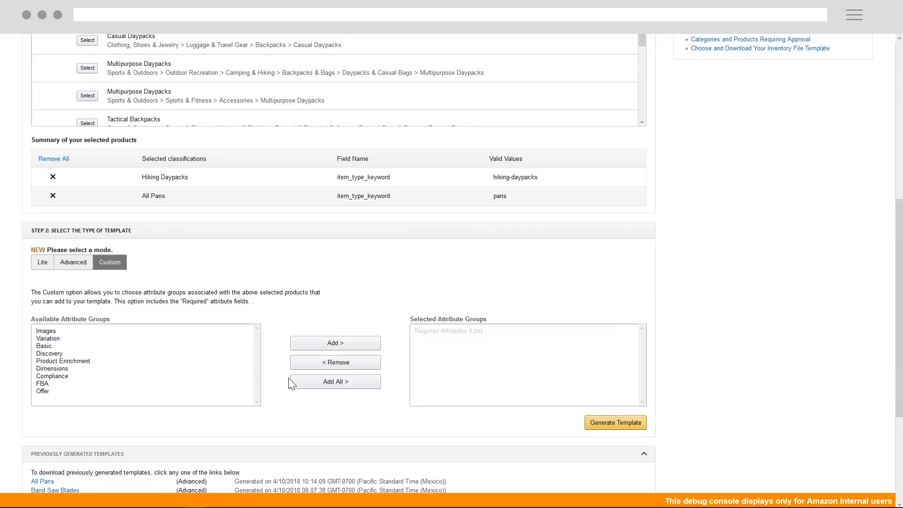
pyautogui.click(70, 331)
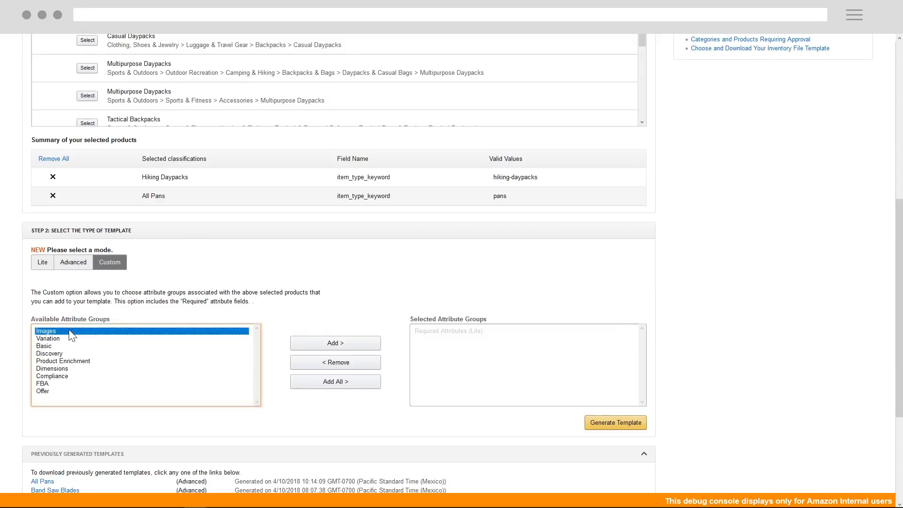
pyautogui.click(335, 343)
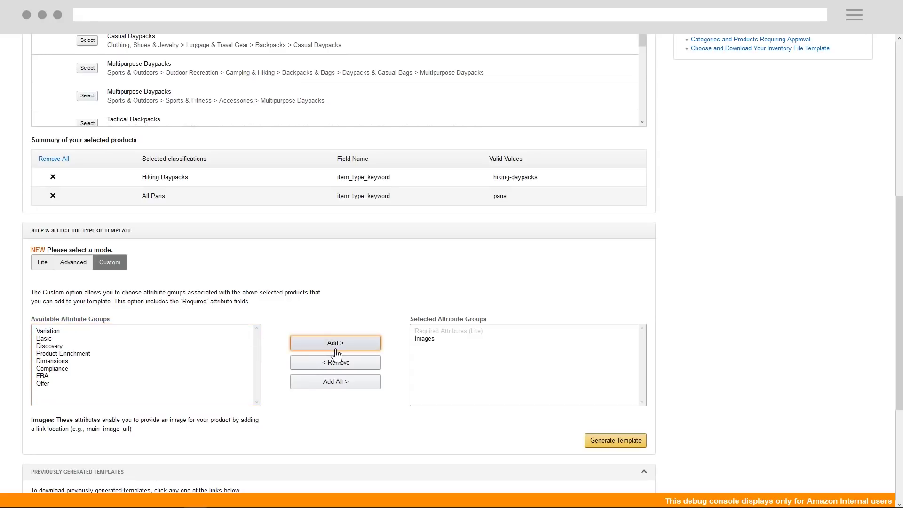
pyautogui.click(60, 338)
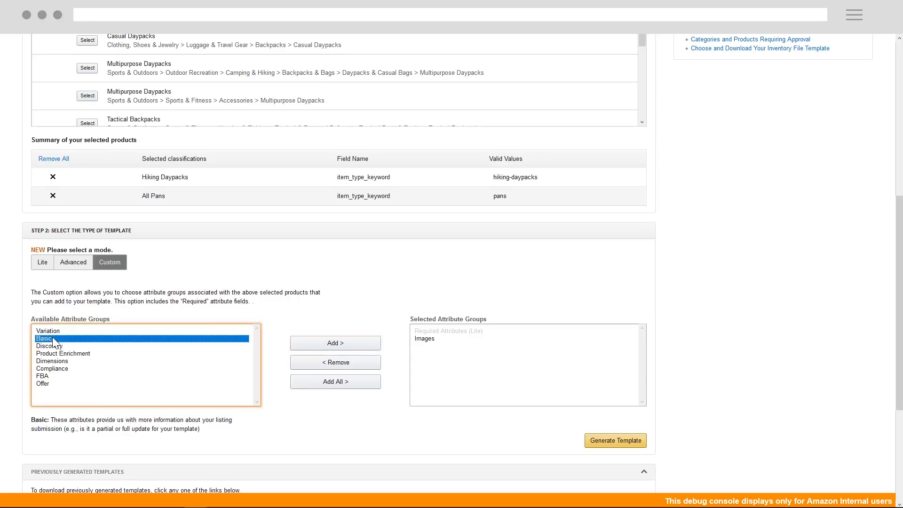
pyautogui.click(337, 344)
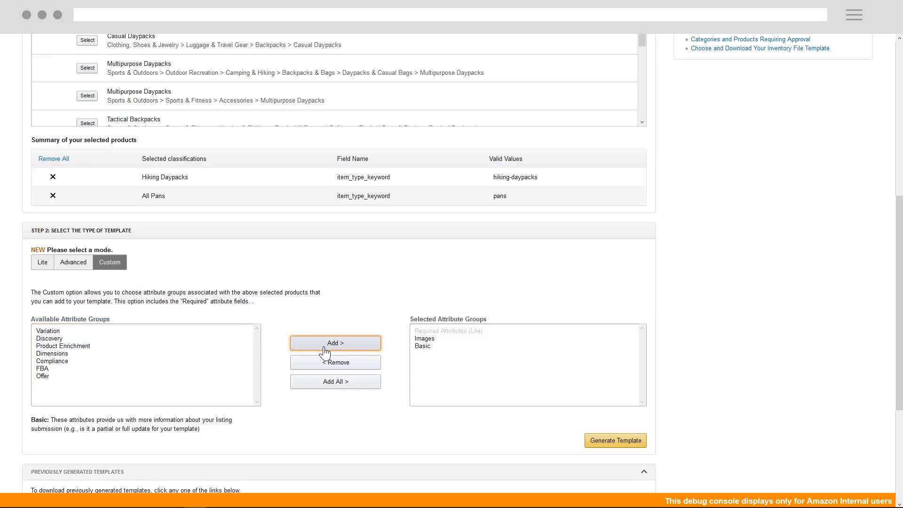
pyautogui.click(611, 442)
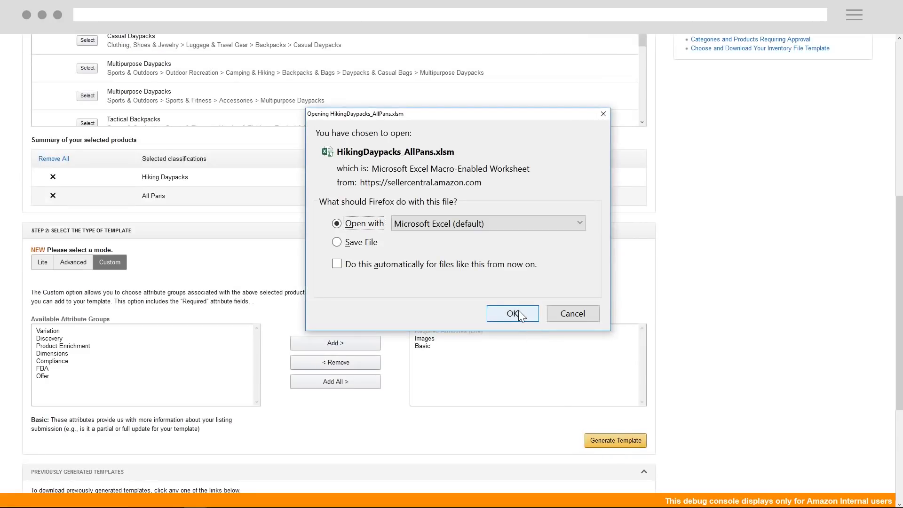
# Step: Open HikingDaypacks_AllPans.xlsm in Excel and set A4 to outdoorrecreationproduct and A5 to cookware
pyautogui.click(518, 310)
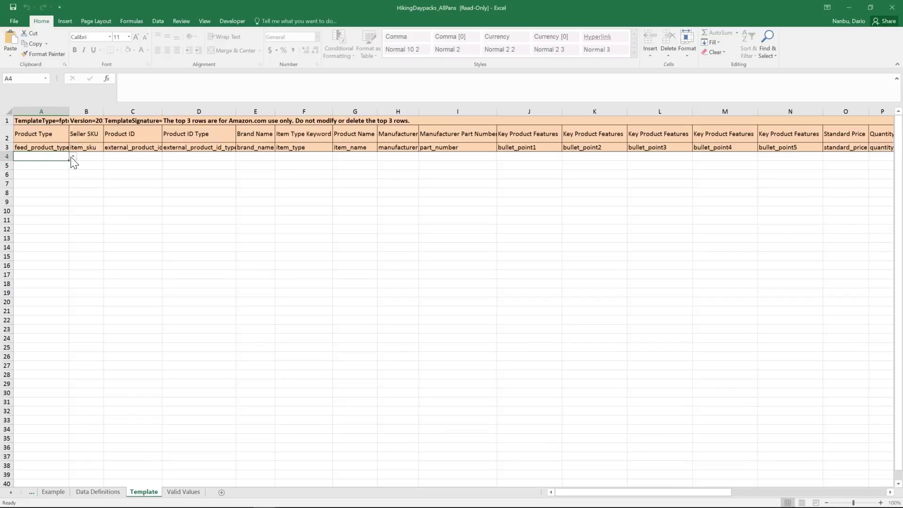
pyautogui.click(71, 157)
pyautogui.click(70, 163)
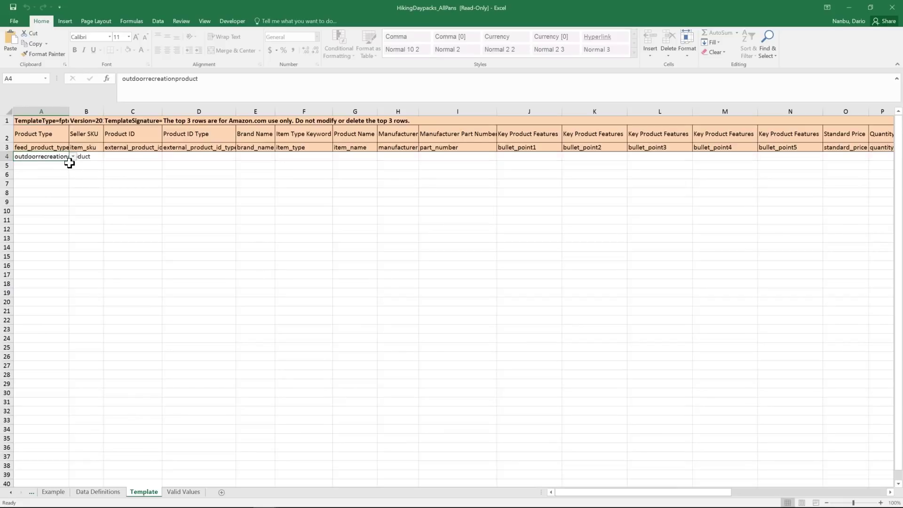
pyautogui.click(58, 162)
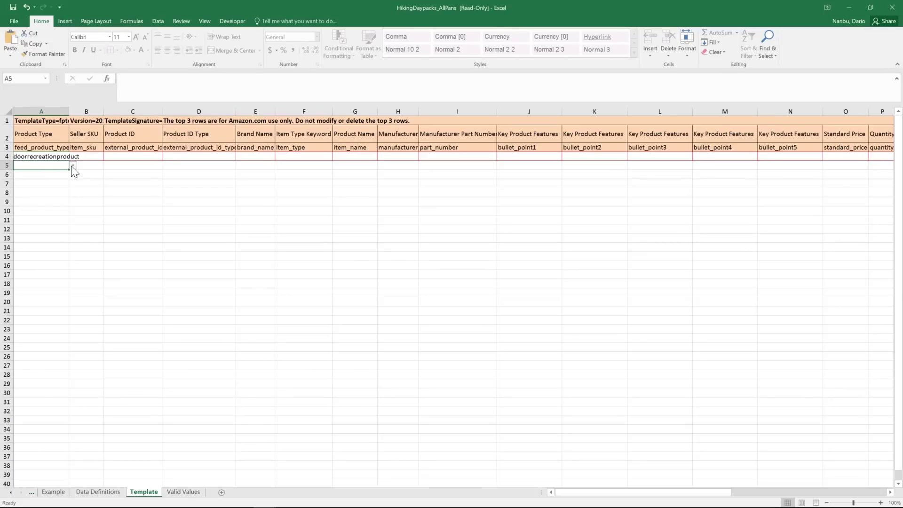
pyautogui.click(73, 166)
pyautogui.click(63, 183)
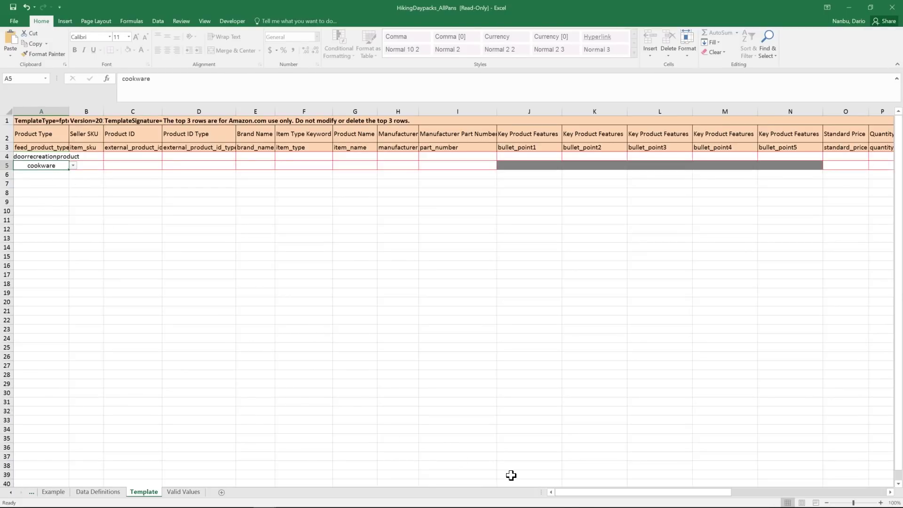
pyautogui.moveTo(590, 492); pyautogui.dragTo(746, 503)
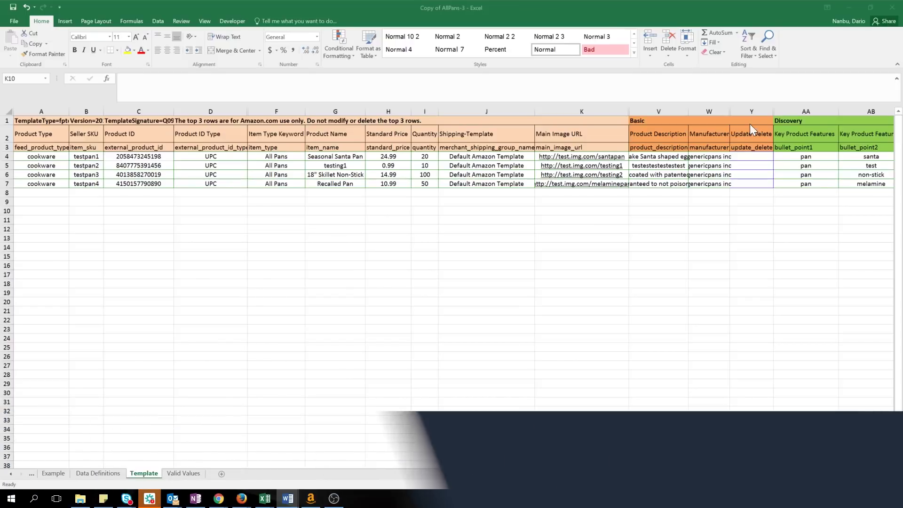
# Step: Set Update Delete to Delete in Y4 (Seasonal Santa Pan) and Y5 (testing1)
pyautogui.click(751, 111)
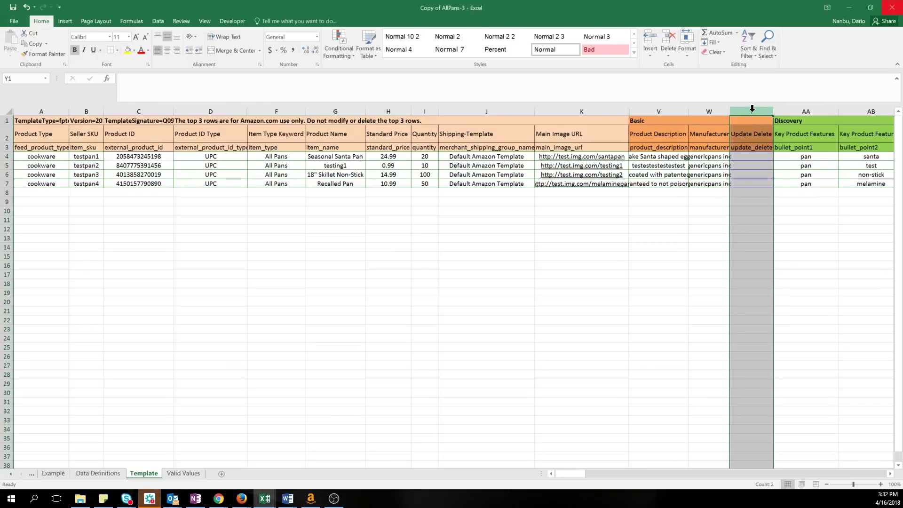
pyautogui.click(739, 157)
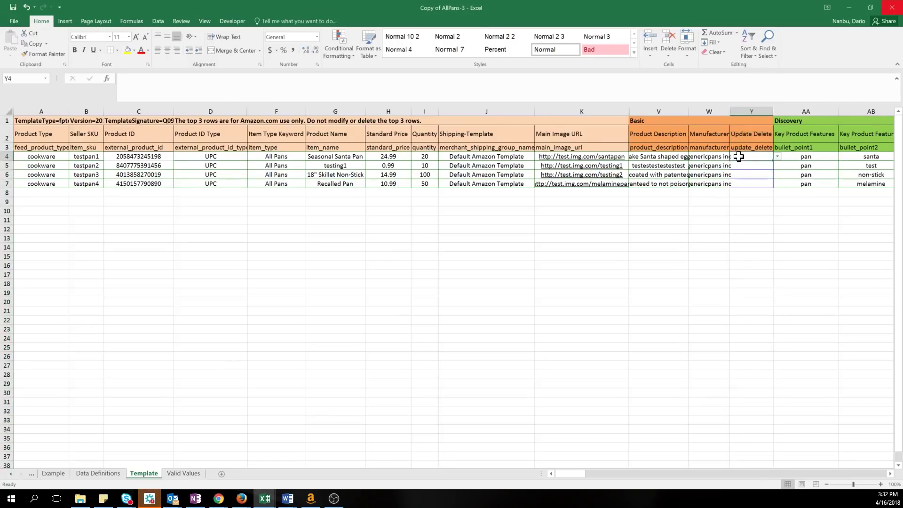
pyautogui.click(778, 157)
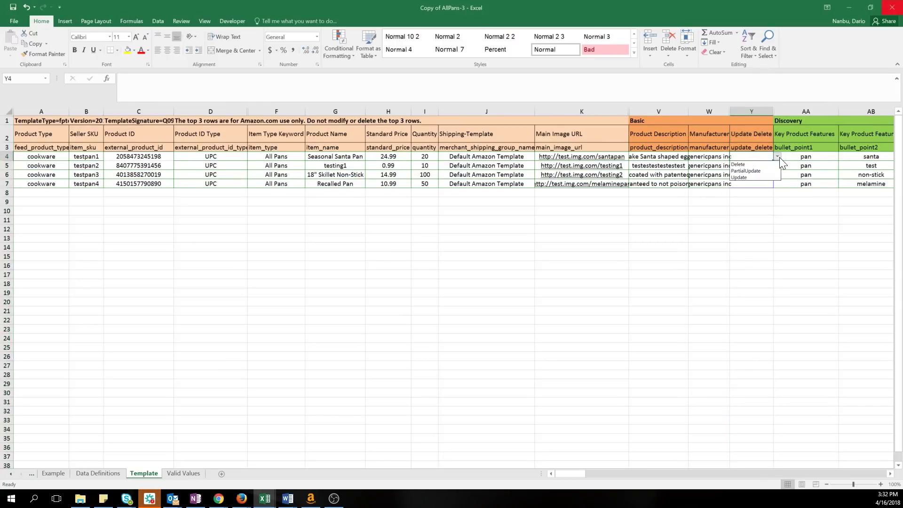
pyautogui.click(769, 163)
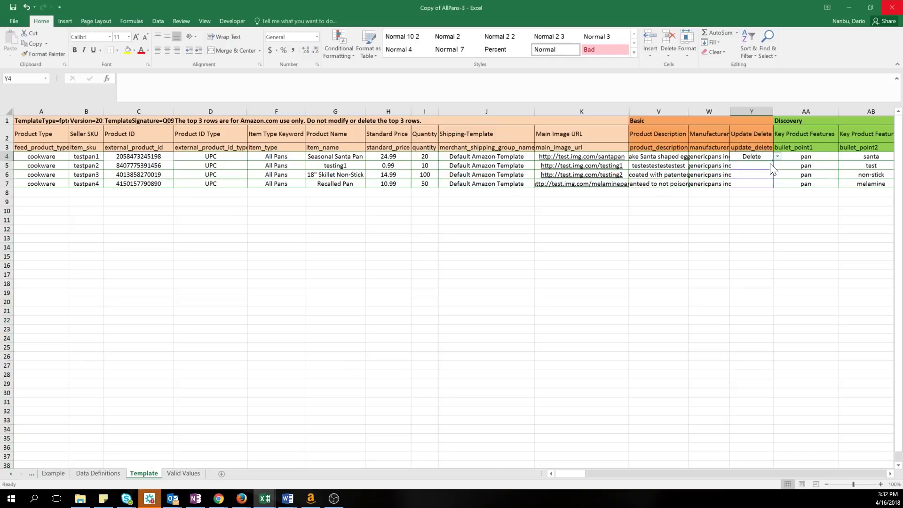
pyautogui.click(770, 167)
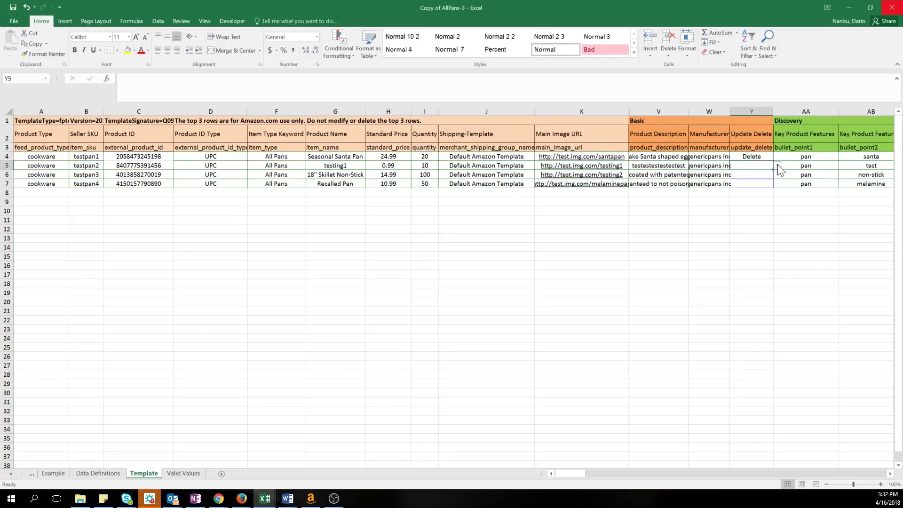
pyautogui.click(777, 165)
pyautogui.click(767, 171)
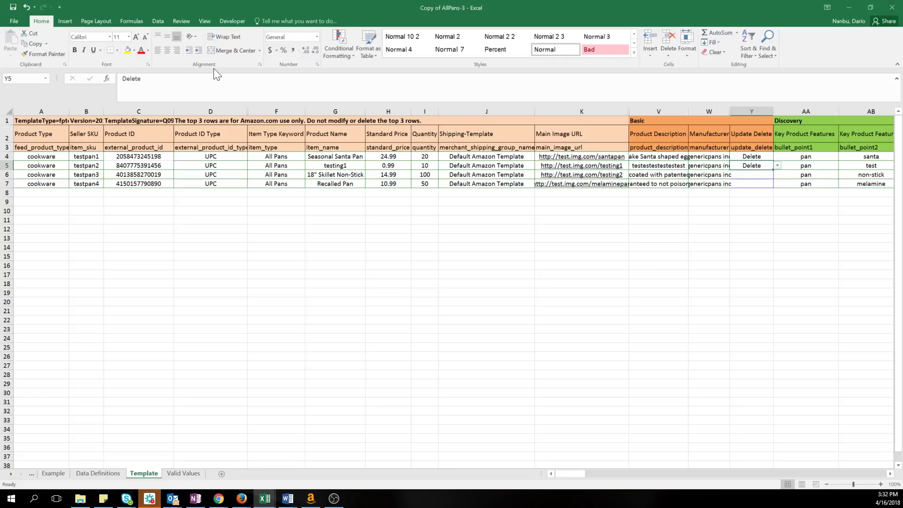
# Step: Save the workbook and delete row 6, the 18" Skillet Non-Stick row
pyautogui.click(13, 7)
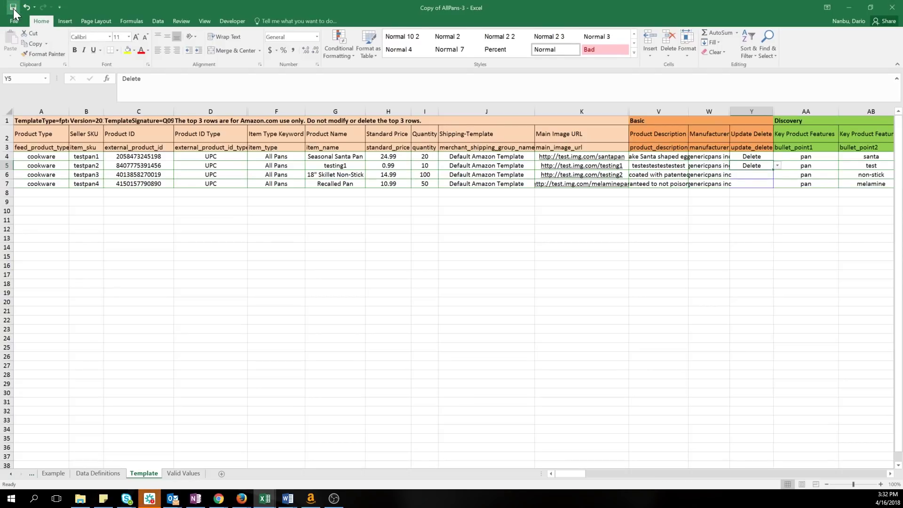
pyautogui.rightClick(12, 174)
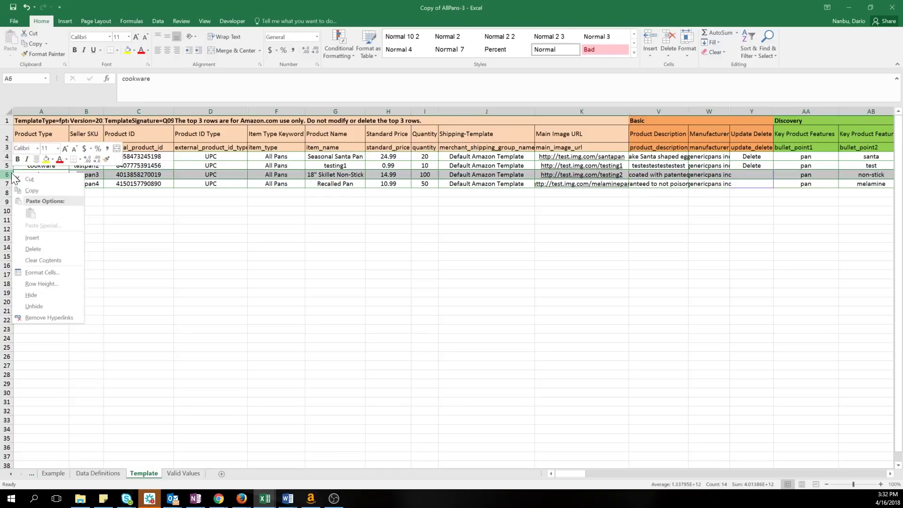
pyautogui.click(39, 248)
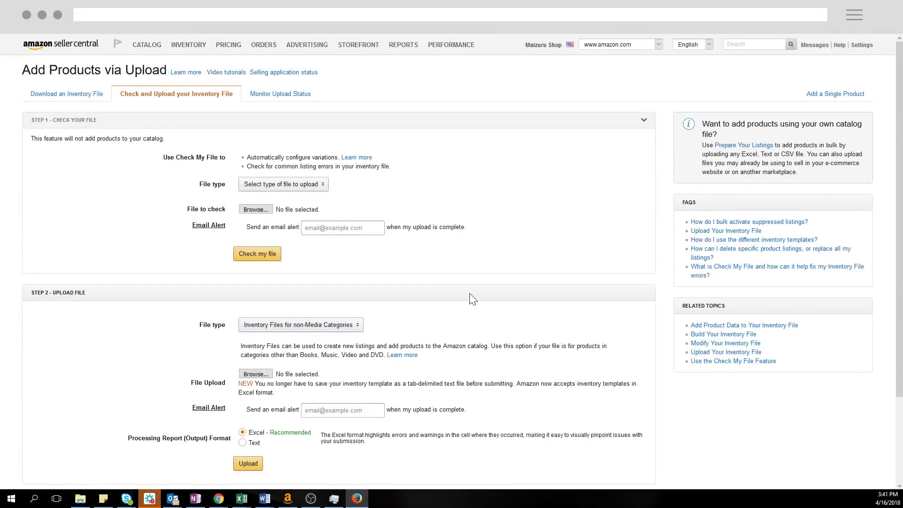
# Step: Choose Copy of AllPans-3 as the inventory file and upload it
pyautogui.click(261, 376)
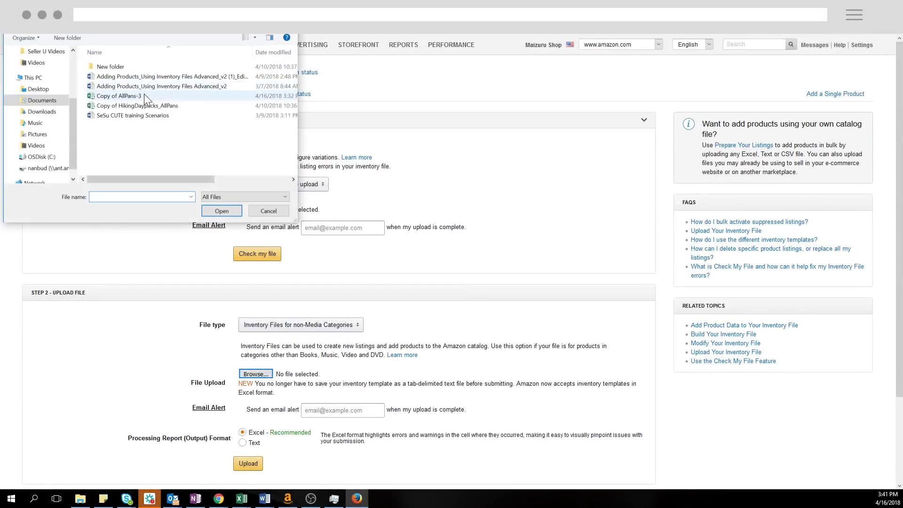
pyautogui.click(144, 97)
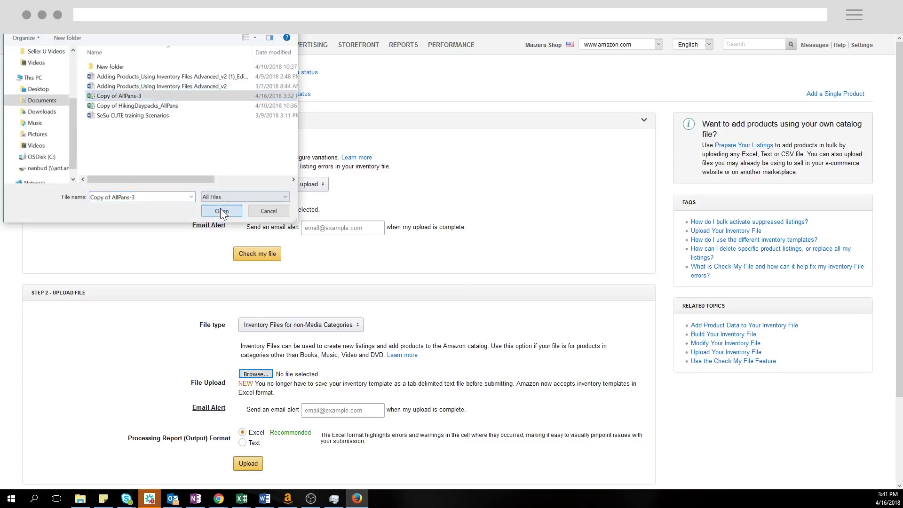
pyautogui.click(221, 209)
pyautogui.click(259, 466)
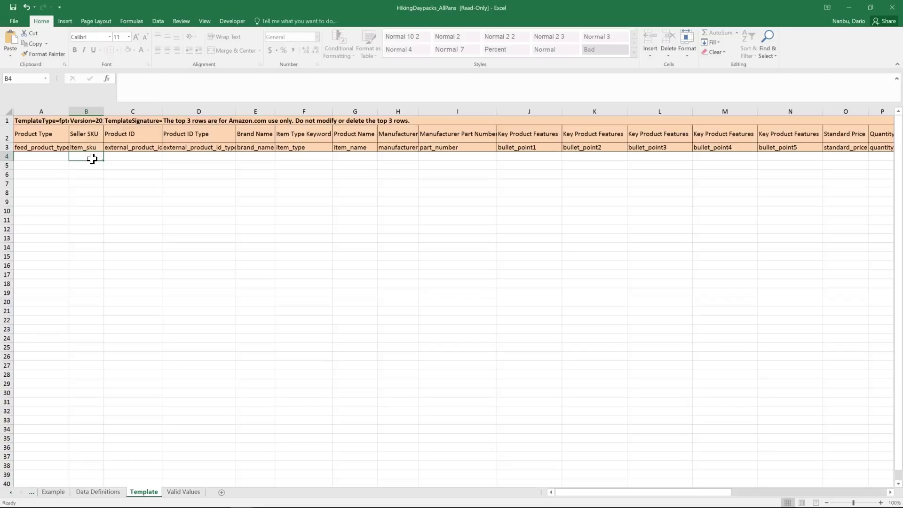
# Step: Enter Testpansku, price .99, quantity 15 in row 4, and PartialUpdate in AD4
pyautogui.write('Testpansku')
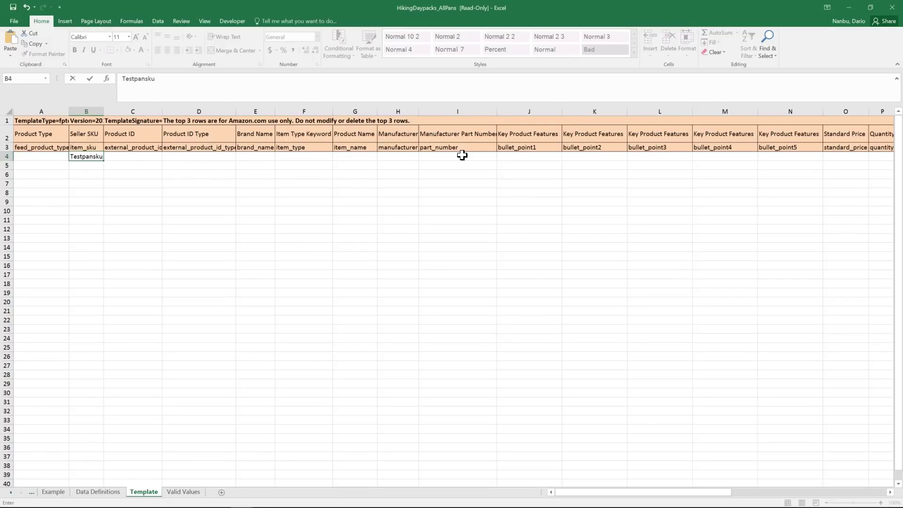
pyautogui.click(841, 158)
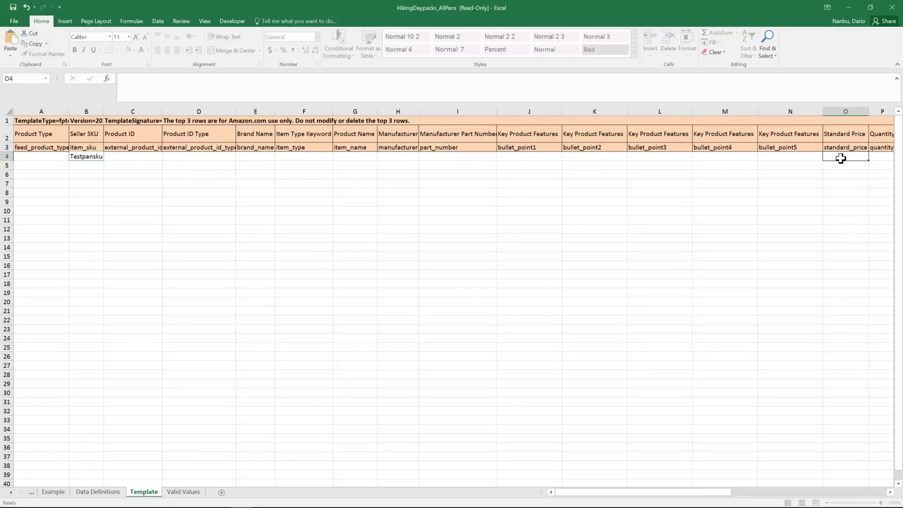
pyautogui.write('.99')
pyautogui.click(881, 157)
pyautogui.write('15')
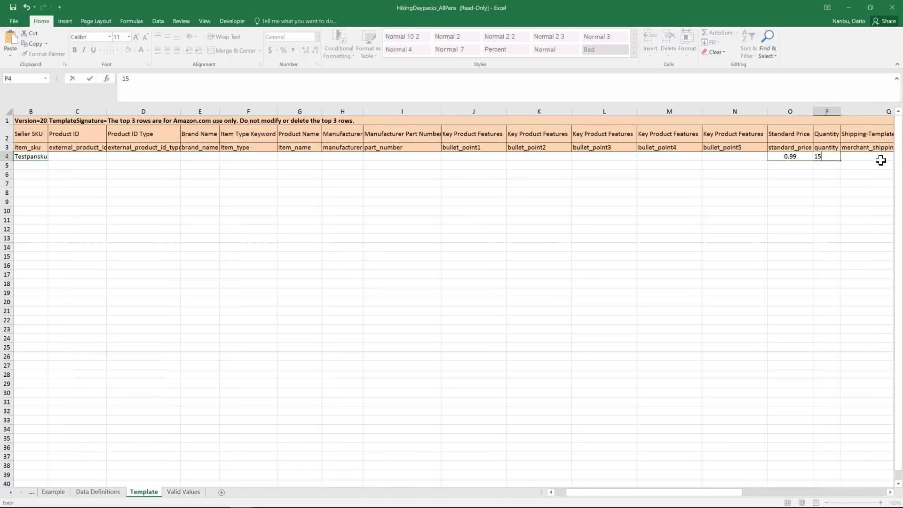
pyautogui.click(876, 160)
pyautogui.moveTo(718, 492); pyautogui.dragTo(797, 499)
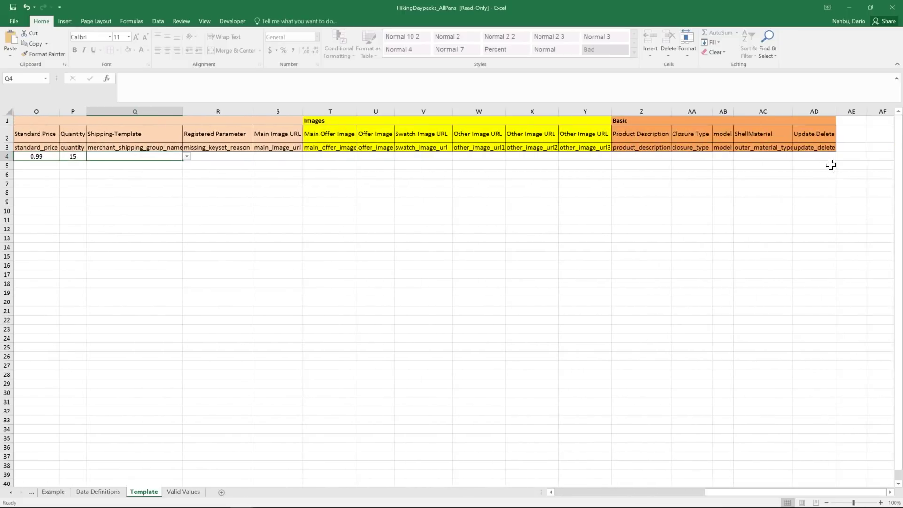
pyautogui.click(827, 157)
pyautogui.write('Partial')
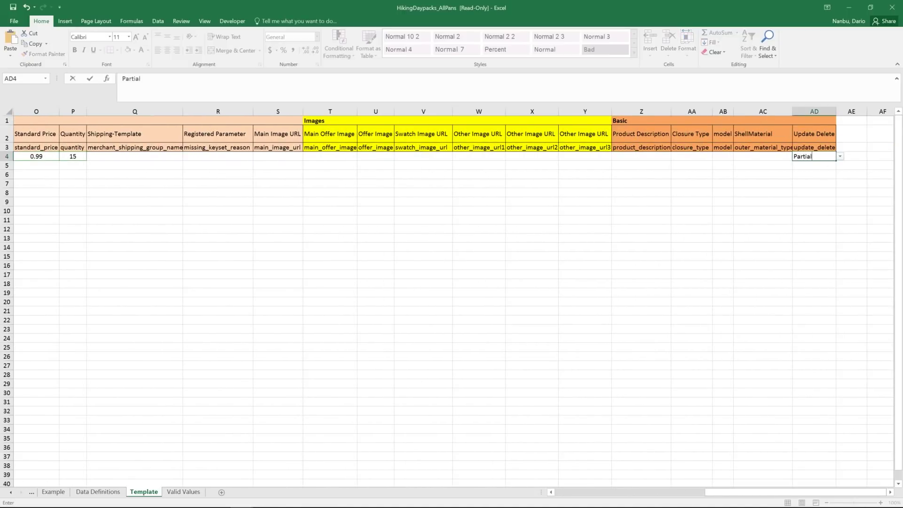
pyautogui.write('Update')
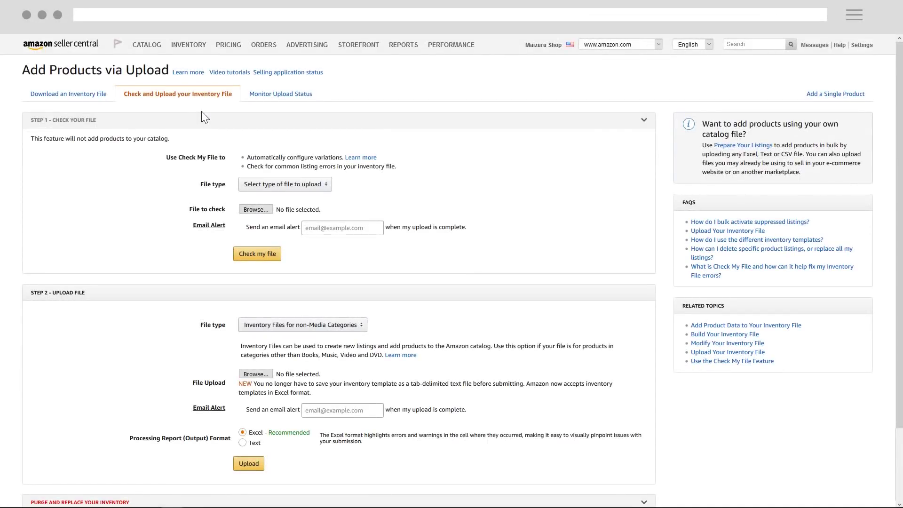
# Step: Choose Copy of HikingDaypacks_AllPans.xlsm as the inventory file and upload it
pyautogui.click(244, 328)
pyautogui.click(257, 374)
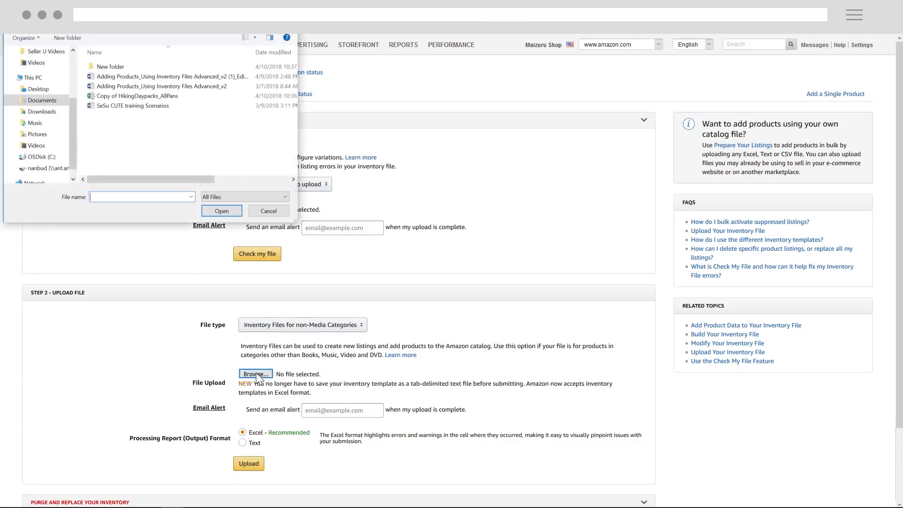
pyautogui.click(173, 96)
pyautogui.click(222, 212)
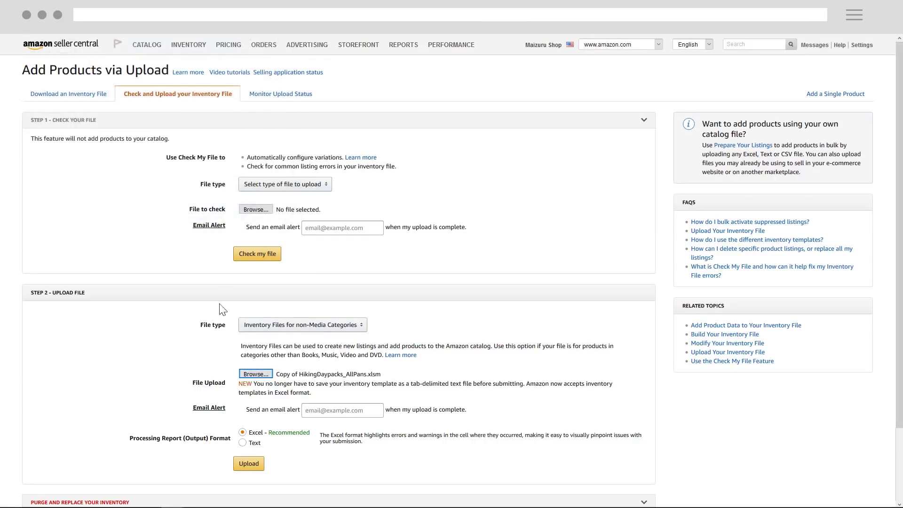
pyautogui.click(247, 465)
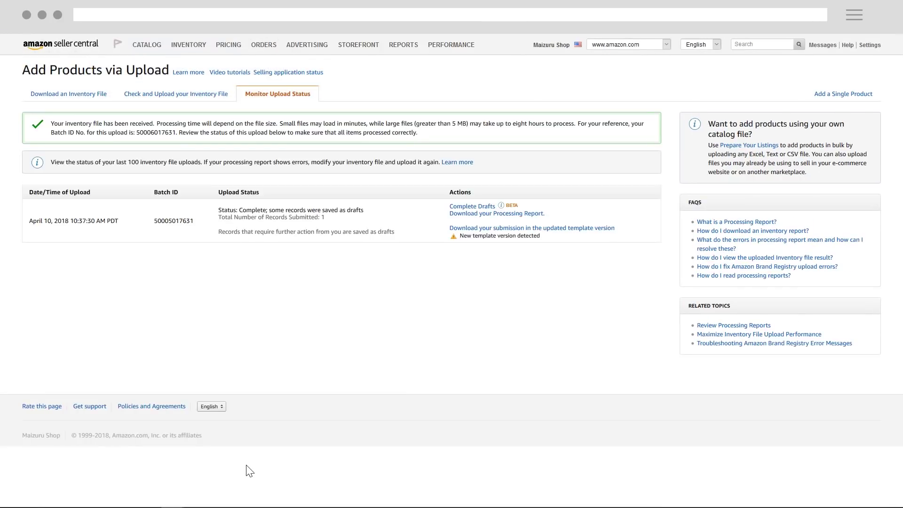